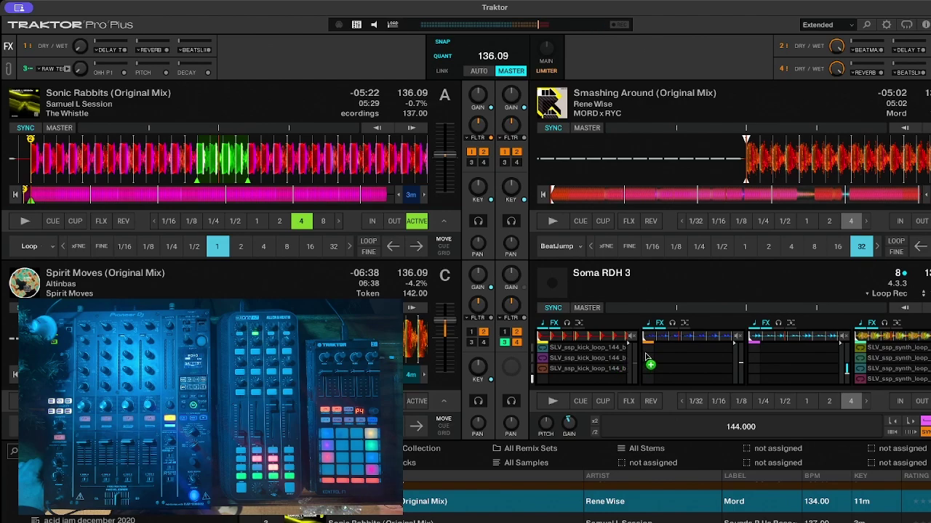
# Capture deck A's 4-beat Sonic Rabbits loop into slot 2 of remix deck D
pyautogui.moveTo(657, 352); pyautogui.dragTo(659, 350)
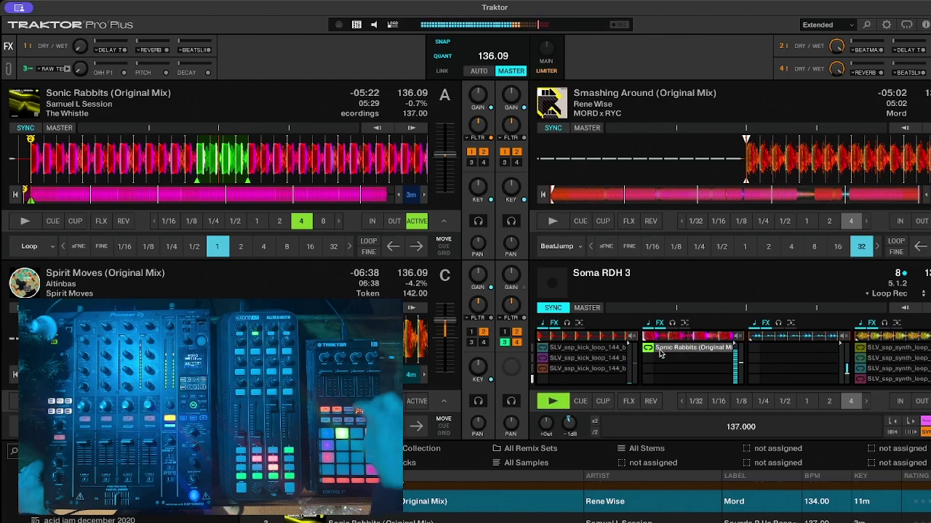